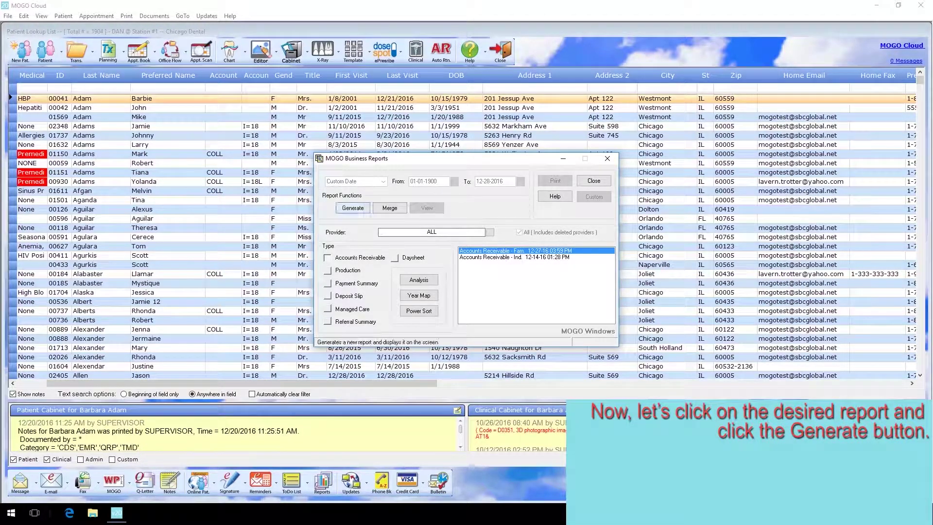
Step: Generate the family Accounts Receivable report and continue to the statement printing screen
click(353, 208)
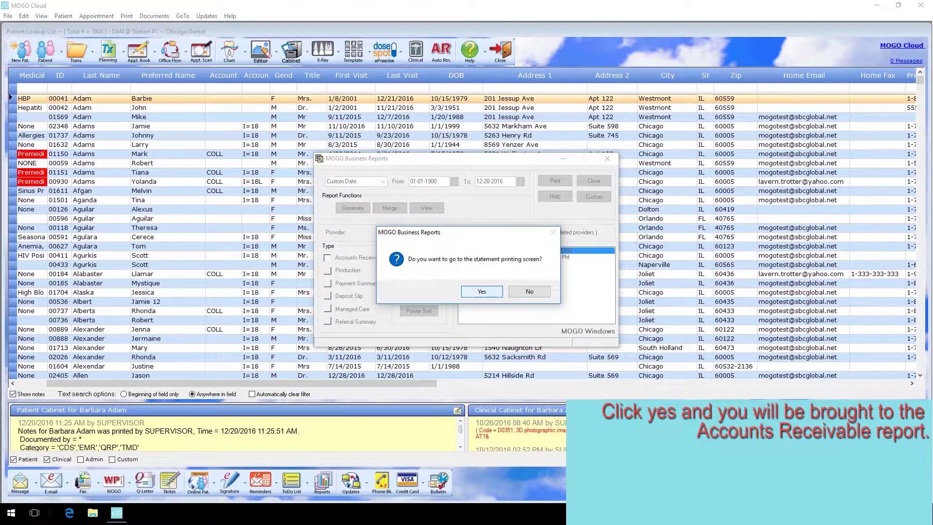
click(481, 292)
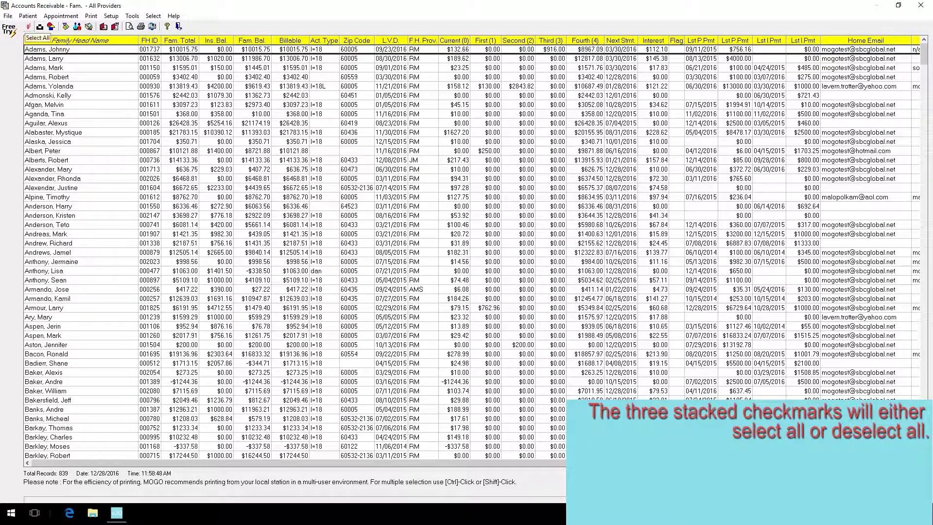
Step: Select all accounts in the receivable report and deselect them all again
click(28, 27)
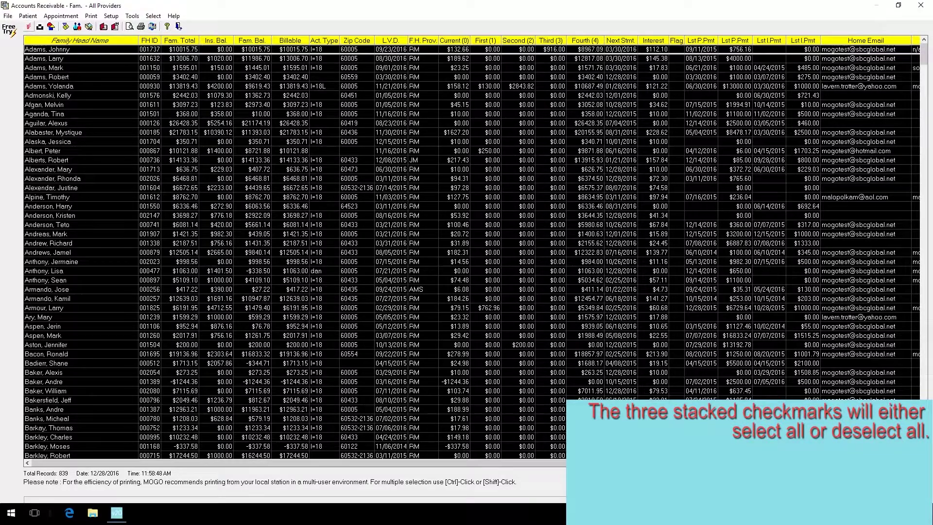
click(28, 27)
click(40, 27)
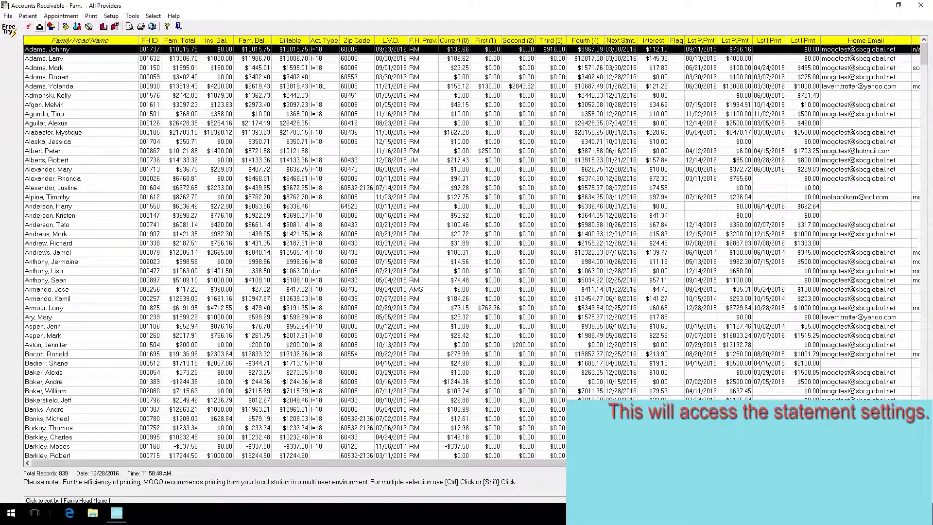
Step: Review the statement settings and preview the statement of the highlighted account, returning to the report
click(51, 27)
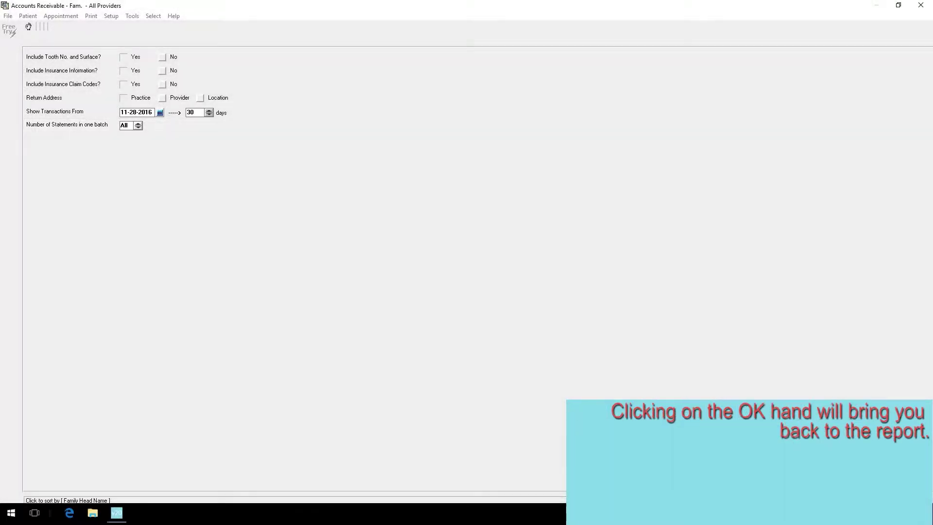
click(28, 27)
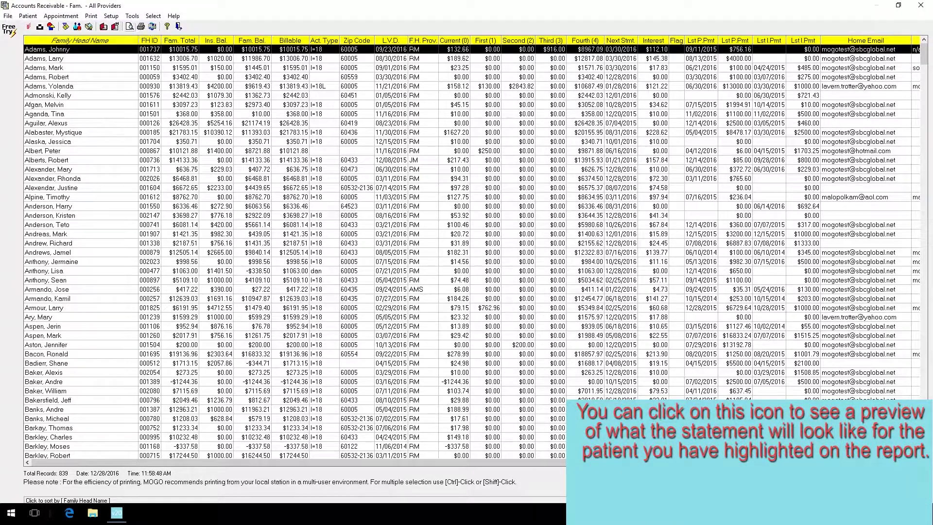
click(129, 26)
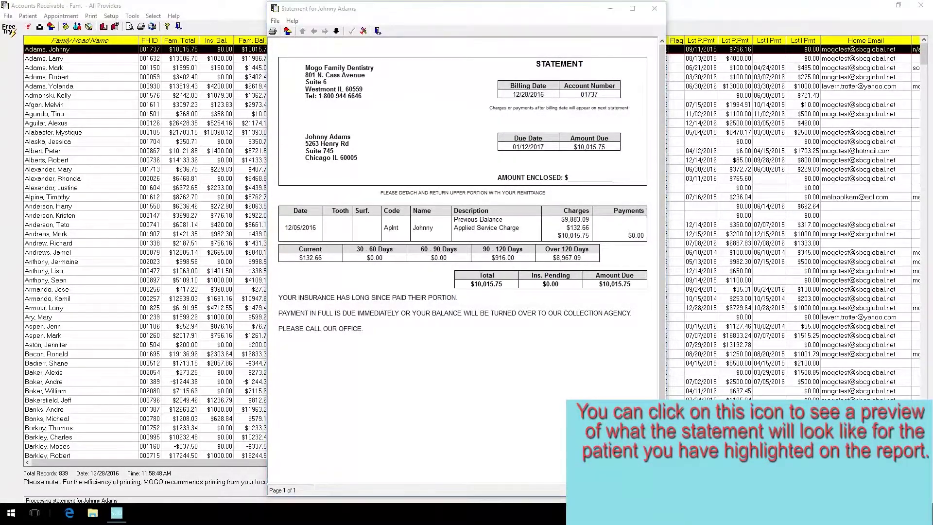
click(654, 8)
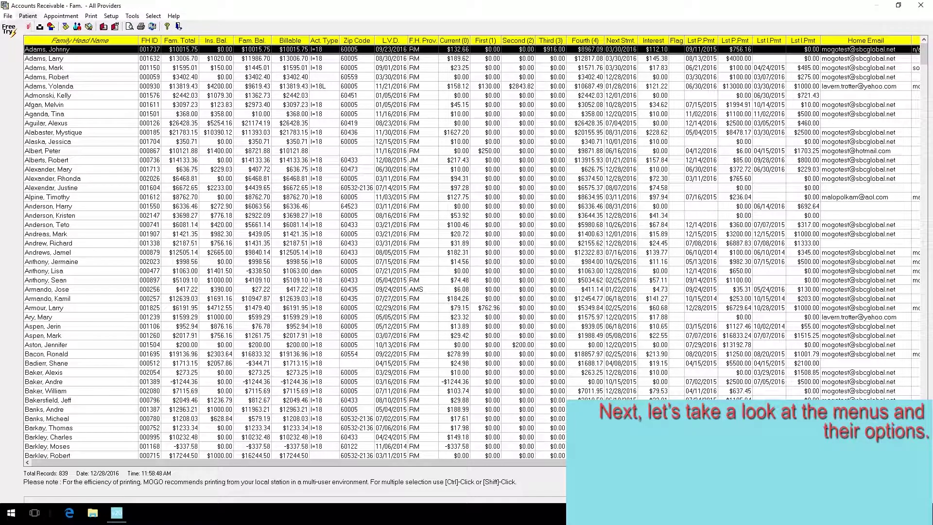
Step: Examine the report's exit, appointment history and print options, including statements, past due billing letters, quick letters, labels, envelopes and referral letters
click(8, 16)
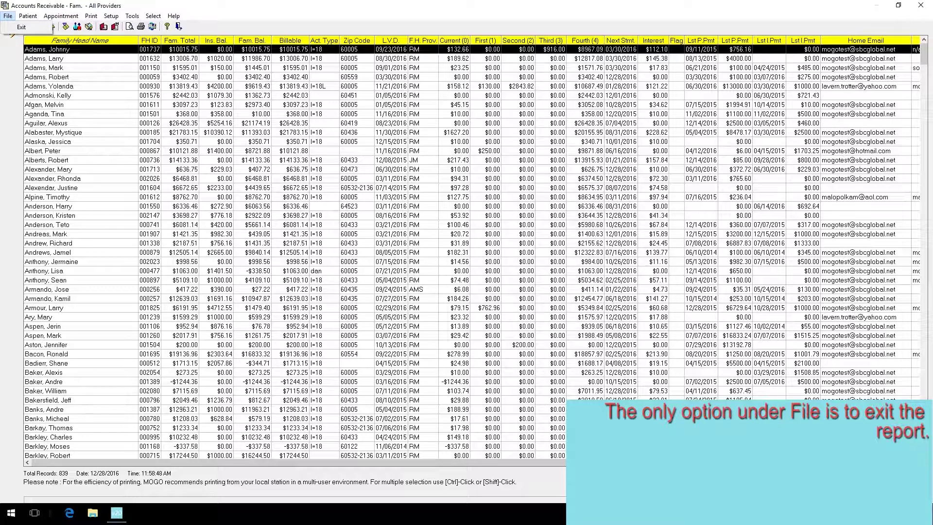
mouse_move(28, 16)
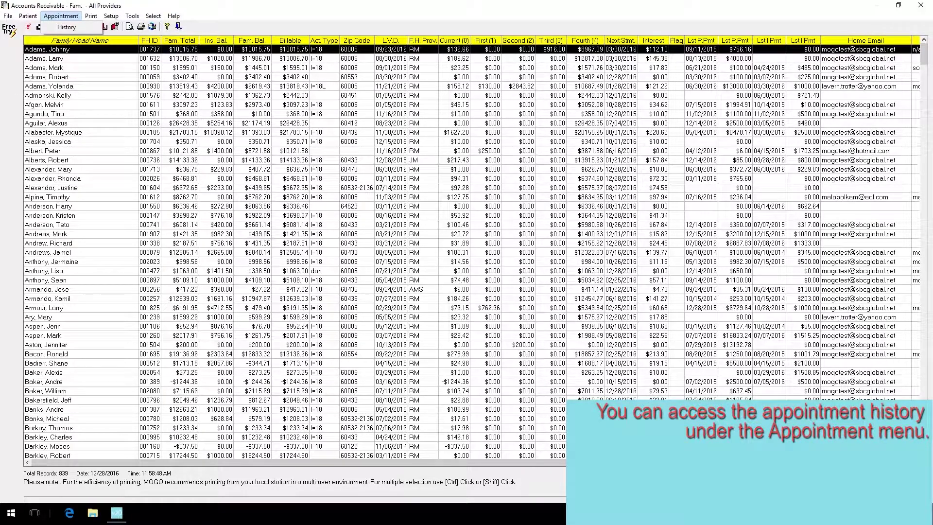
key(Right)
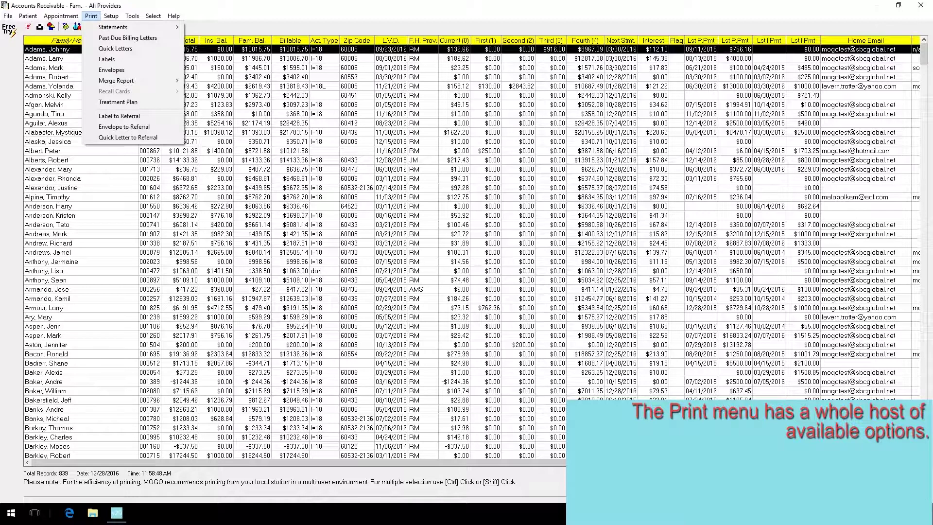
key(Down)
key(Right)
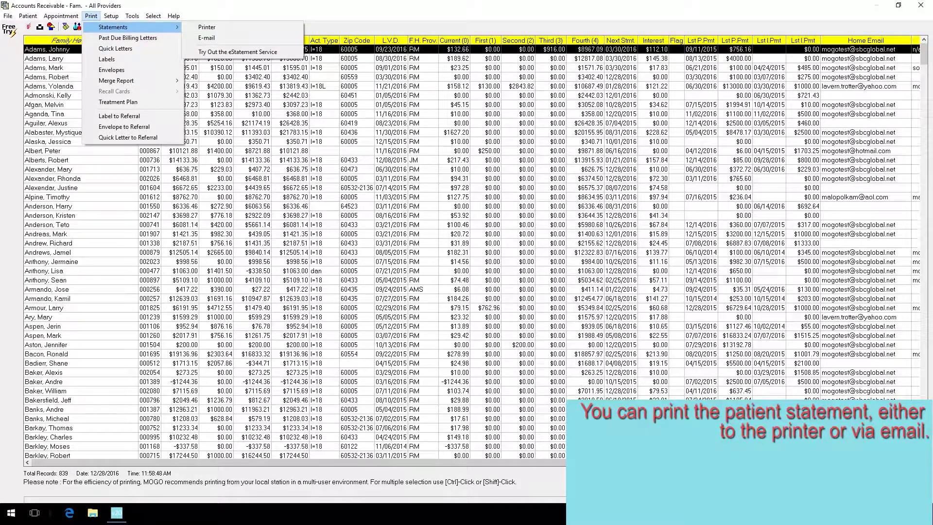
key(Down)
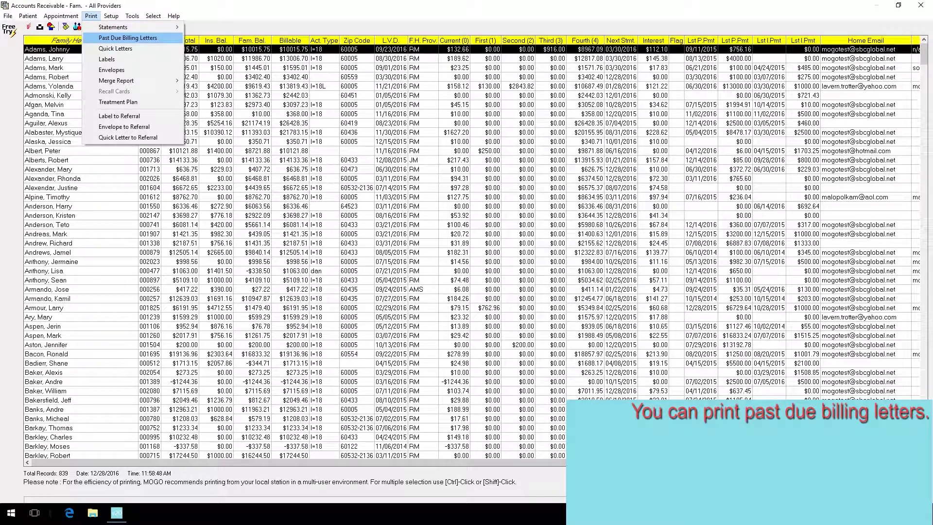
key(Down)
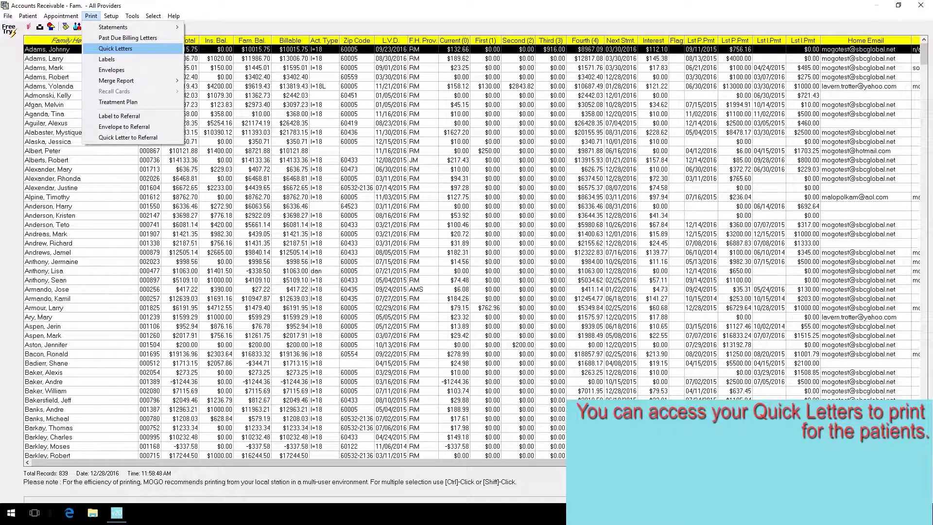
key(Down)
key(Down)
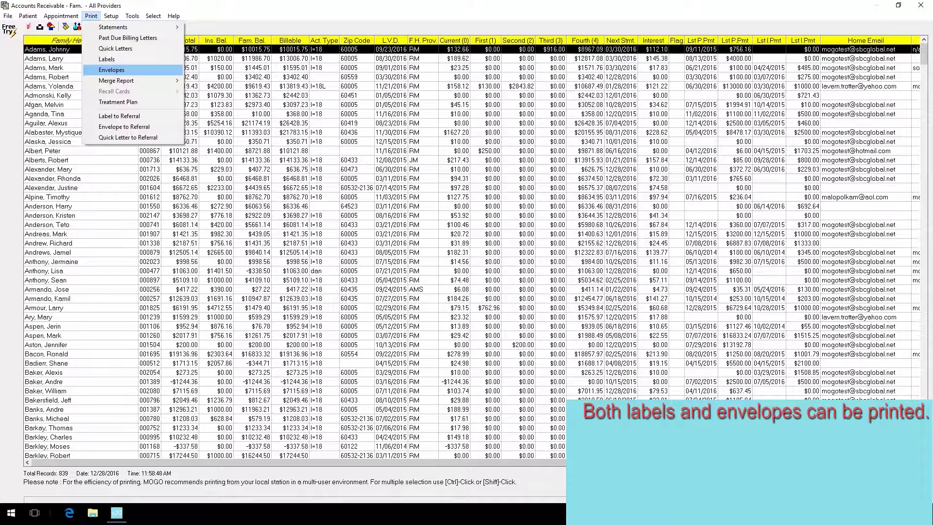
key(Down)
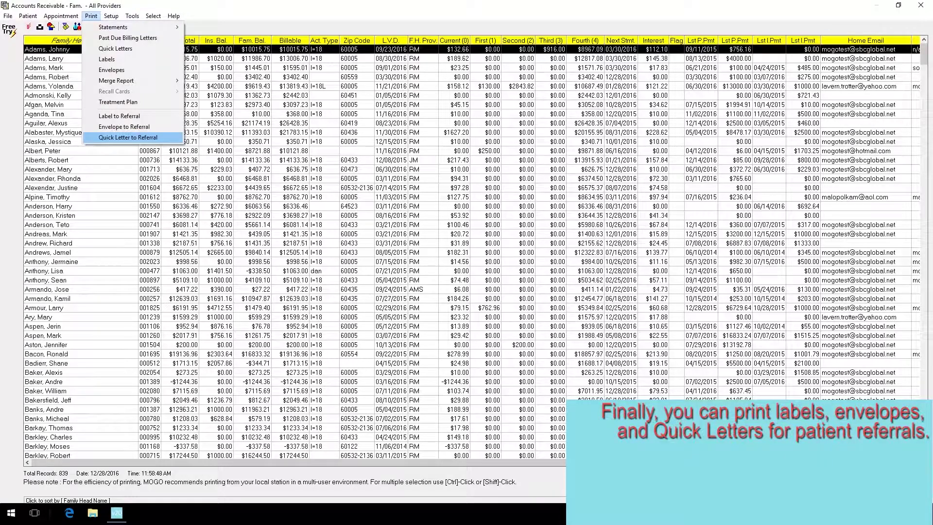
Step: View the Statement Options from the report setup and return to the report
mouse_move(112, 16)
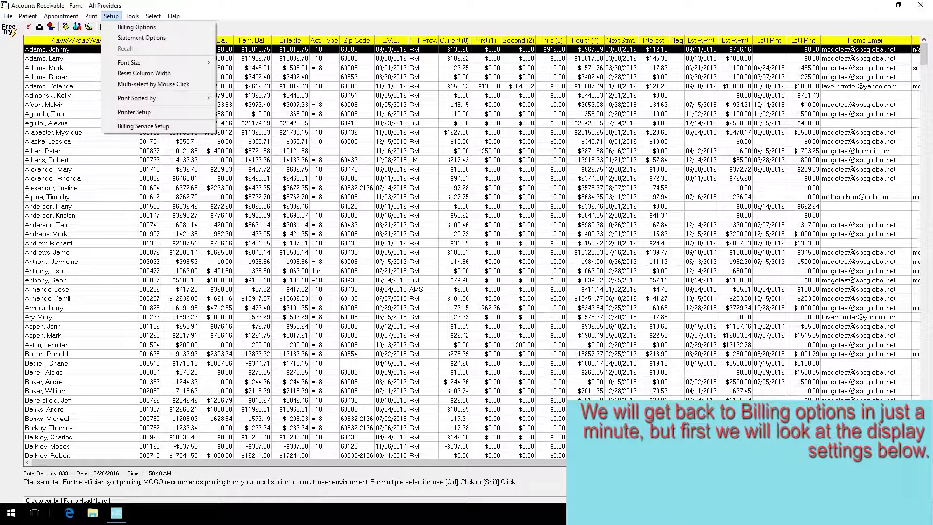
click(141, 38)
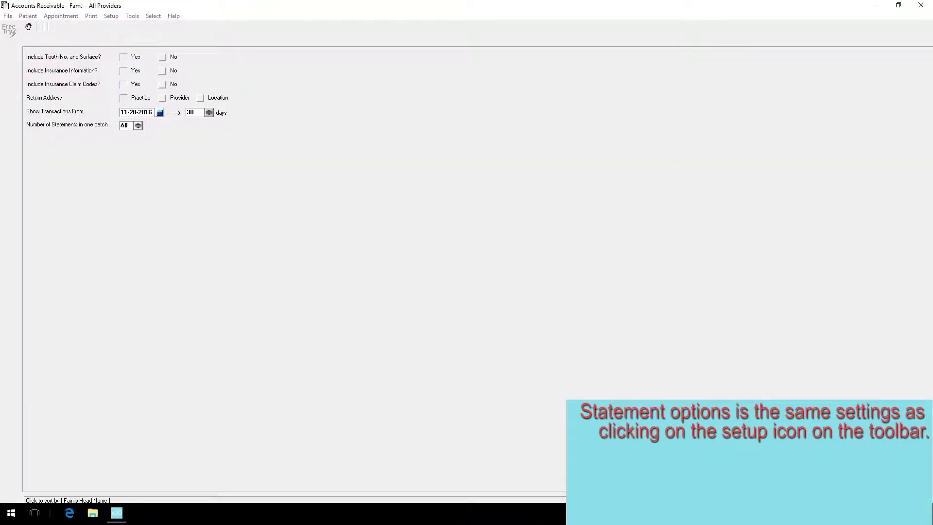
click(28, 27)
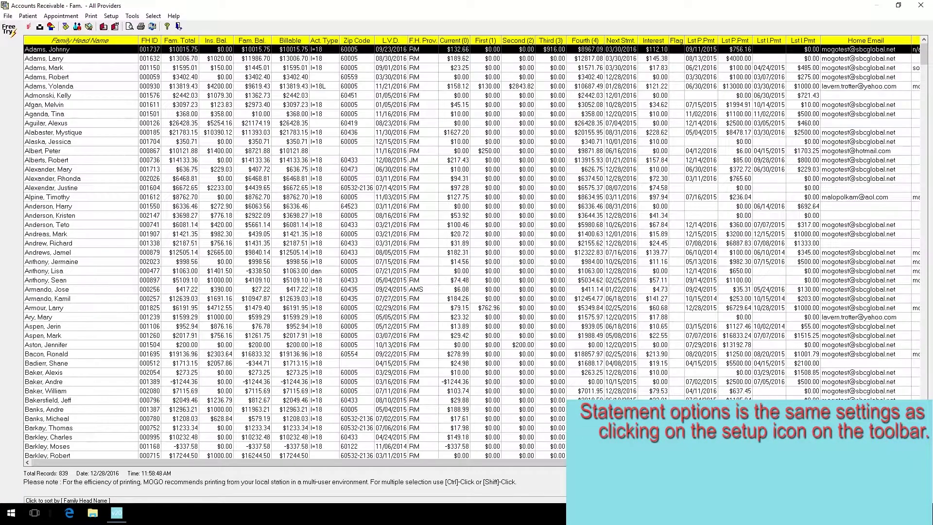
Step: Review the font size, print sorting and printer setup choices, and view the Billing Service Setup login form without entering anything
click(111, 16)
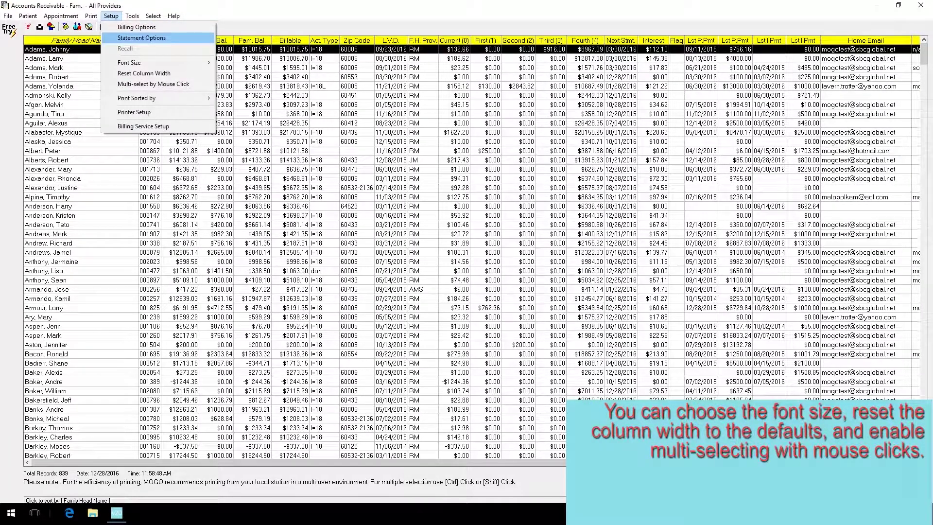
mouse_move(130, 63)
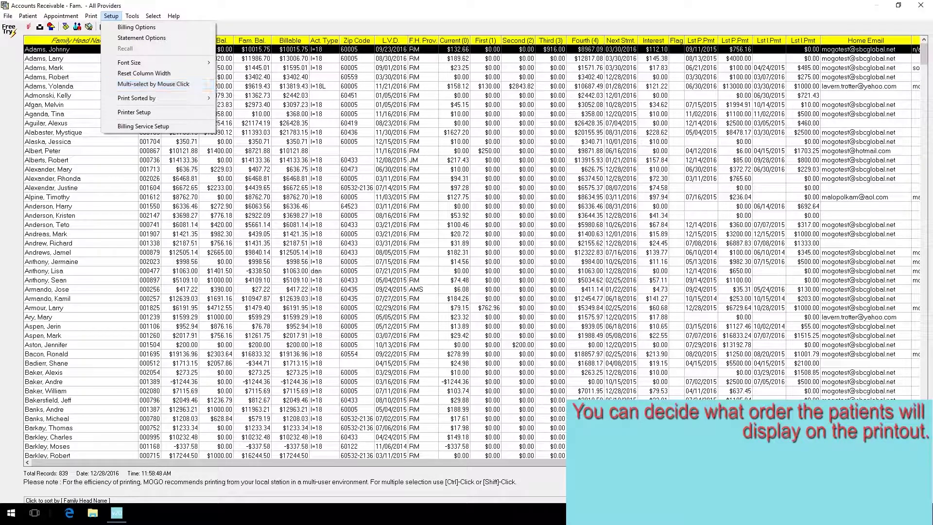
mouse_move(136, 97)
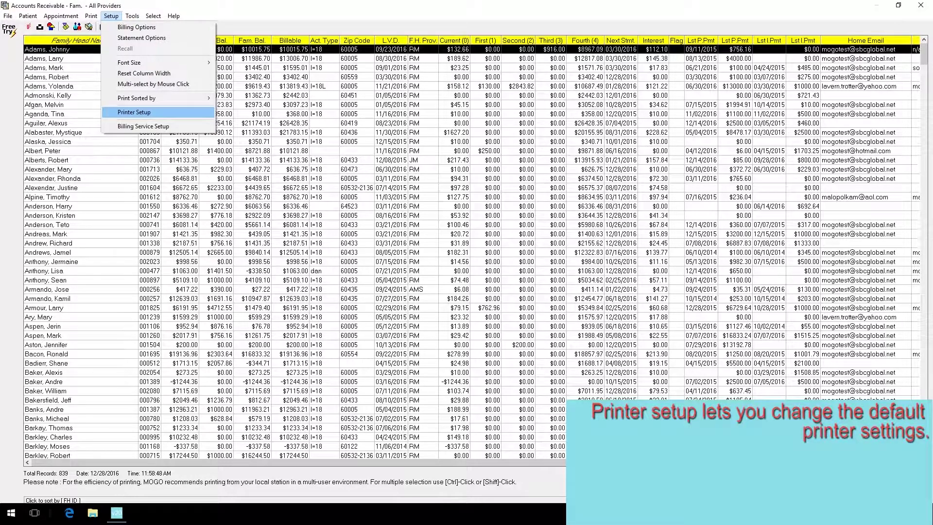
key(Down)
key(Return)
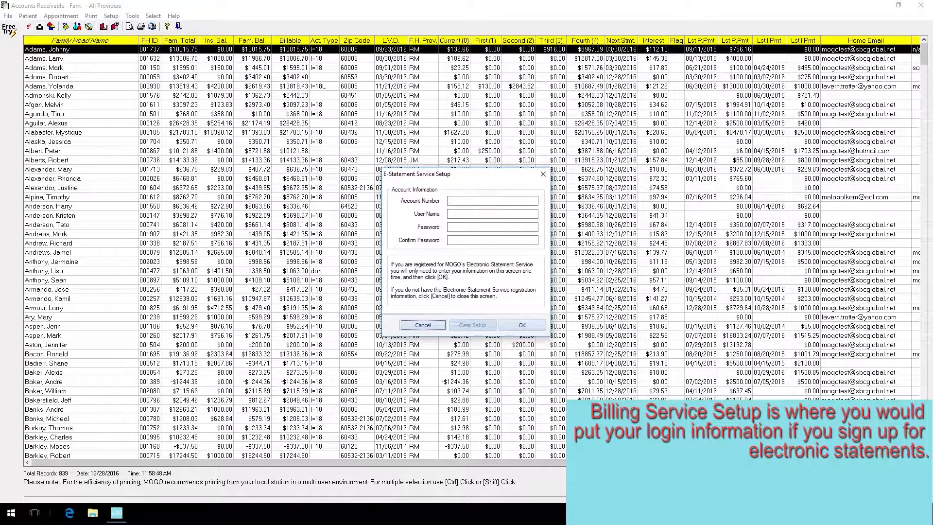
click(543, 174)
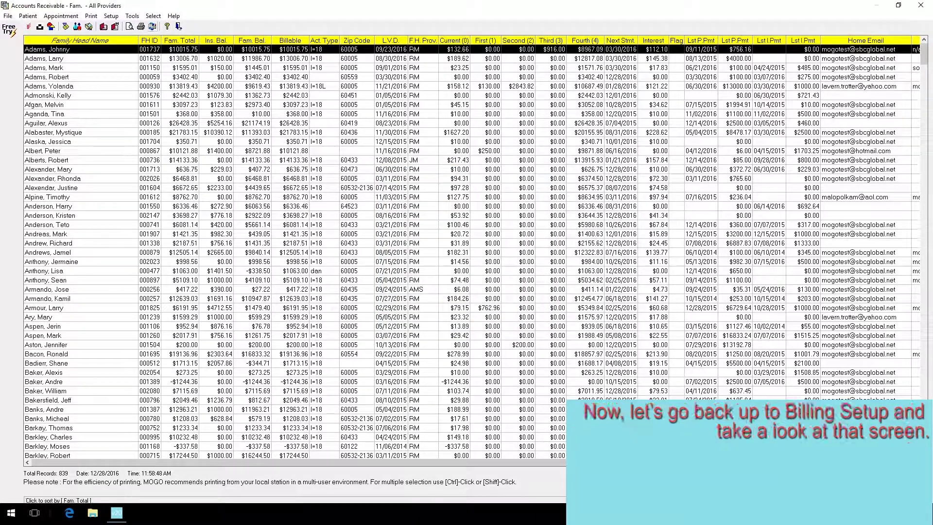
Step: Open the Billing Options for the provider with code RM
click(111, 16)
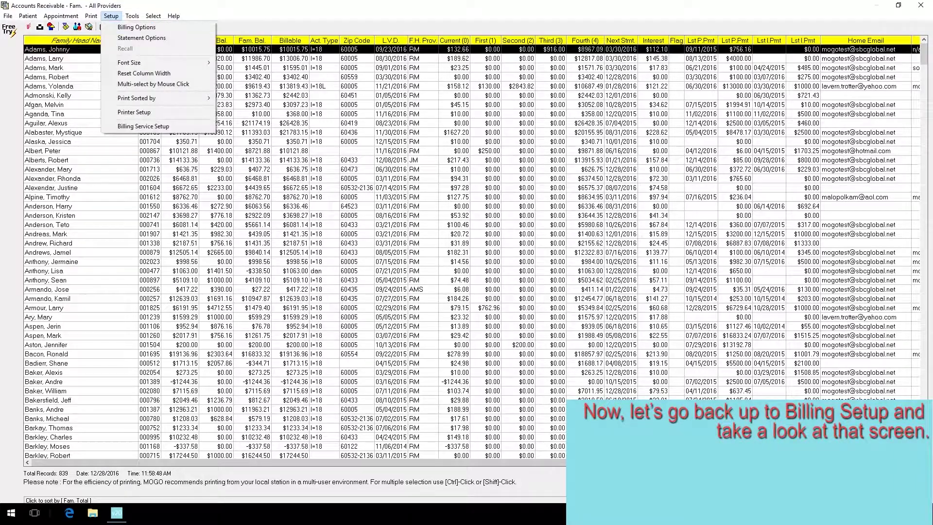
click(137, 27)
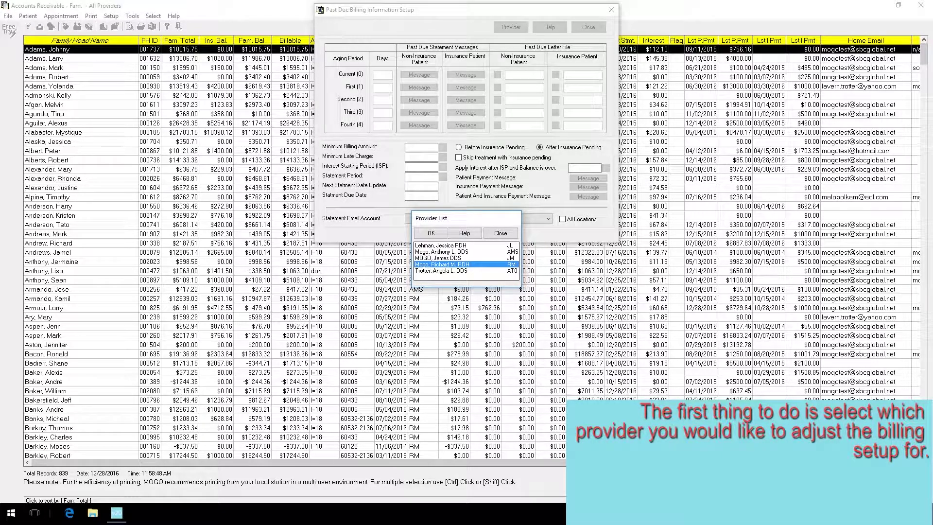
key(Return)
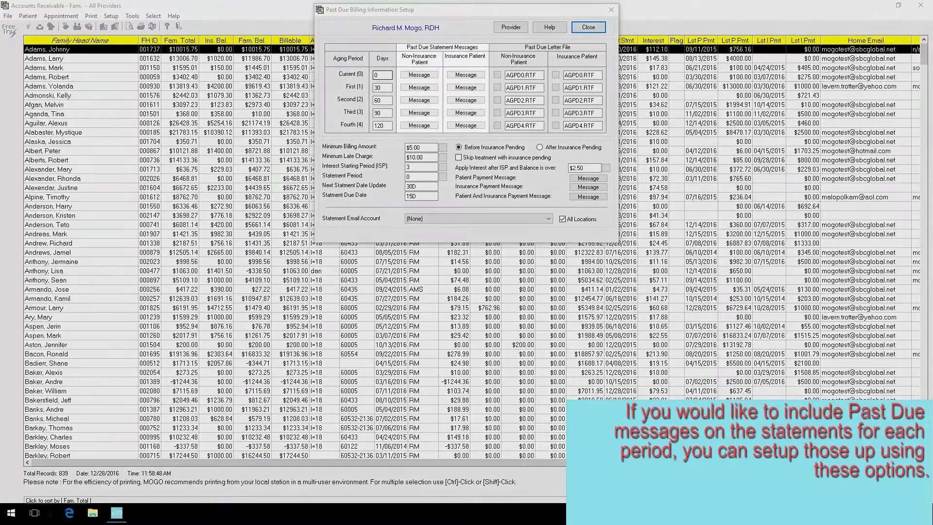
Step: Examine the past due statement message settings for non-insurance and insurance patients in each aging period
key(Tab)
key(Tab)
key(Tab)
key(Tab)
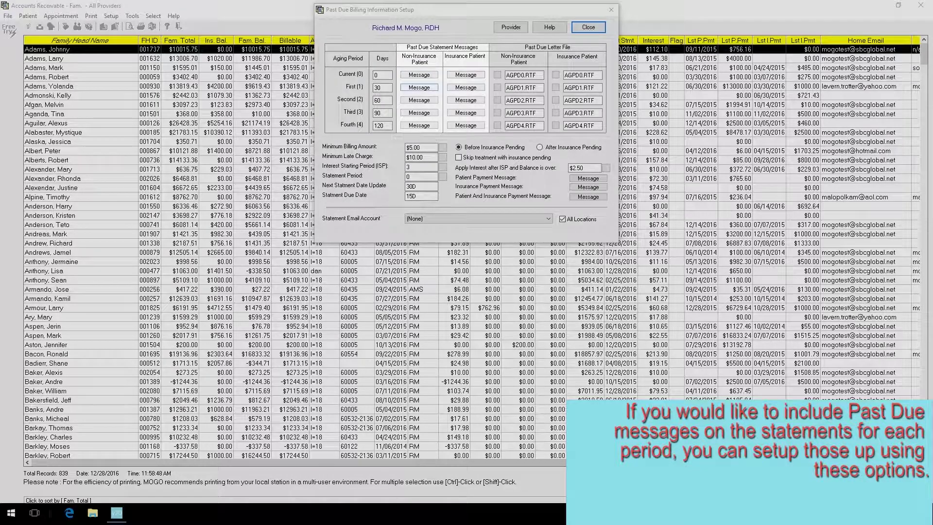
key(Tab)
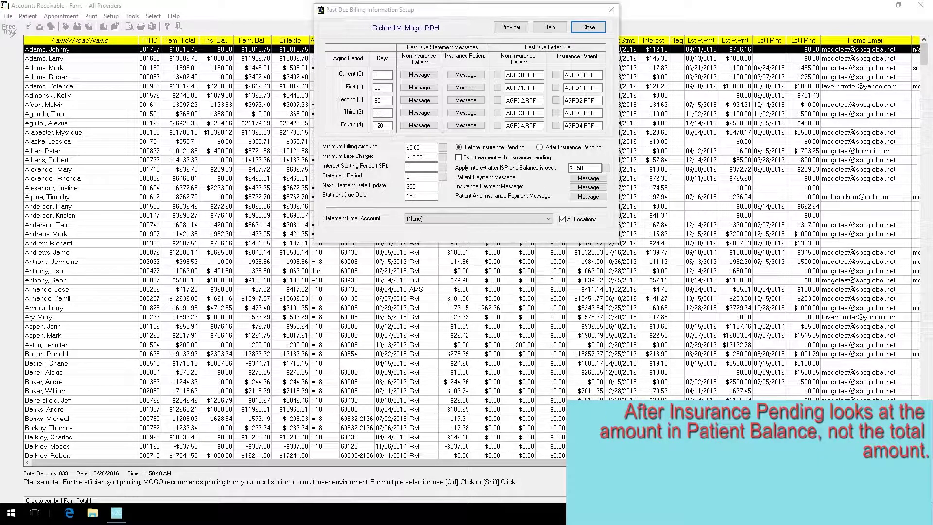
Step: Try After Insurance Pending for the minimum billing amount, restore Before Insurance Pending, and toggle skipping treatment with insurance pending on and off
click(540, 147)
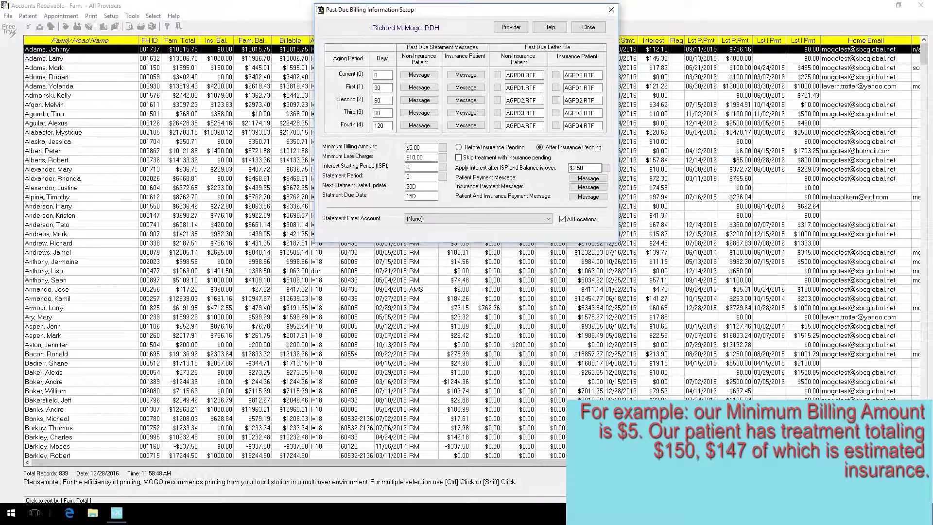
click(459, 148)
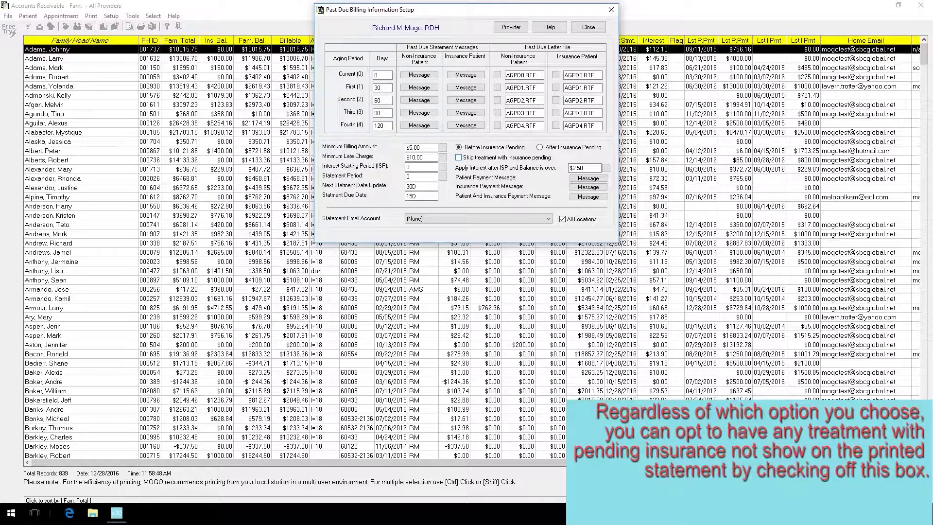
click(458, 158)
click(458, 158)
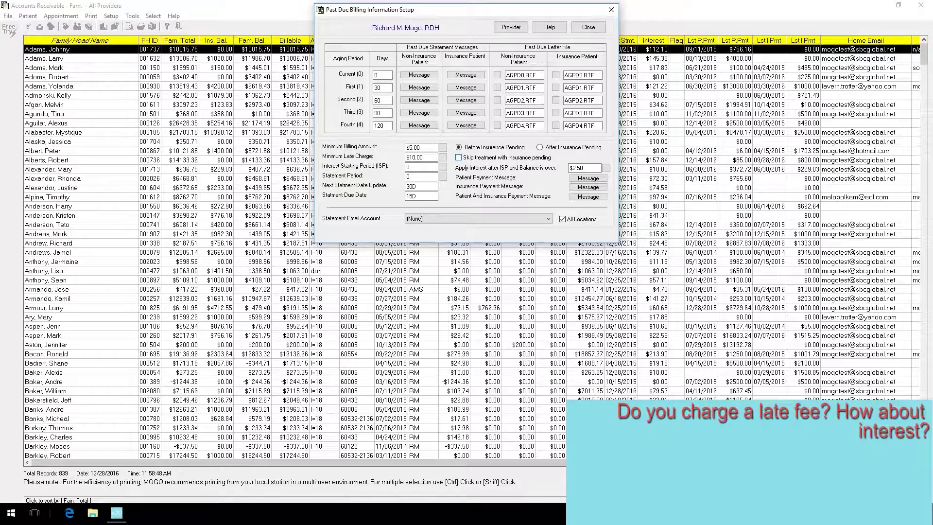
Step: Examine the Minimum Late Charge, Interest Starting Period, Statement Period and Next Statement Date Update settings
double_click(415, 157)
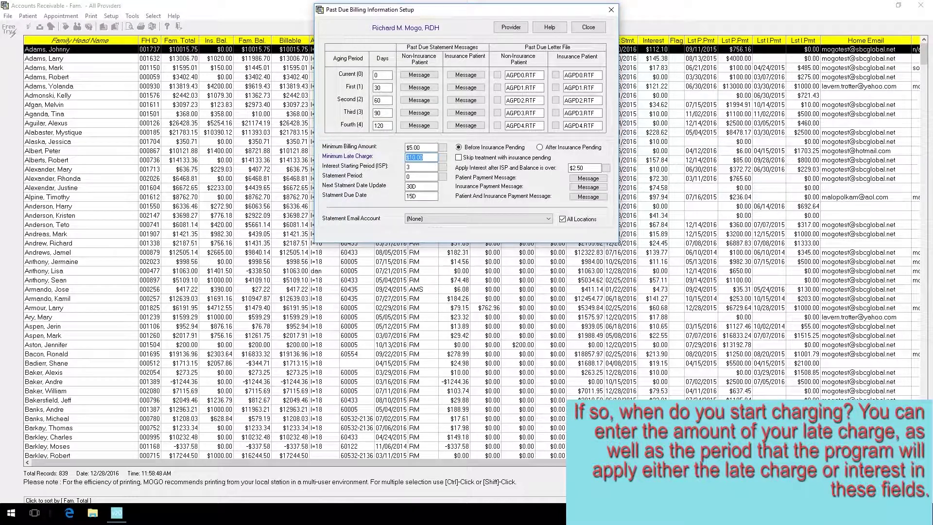
key(Tab)
click(421, 176)
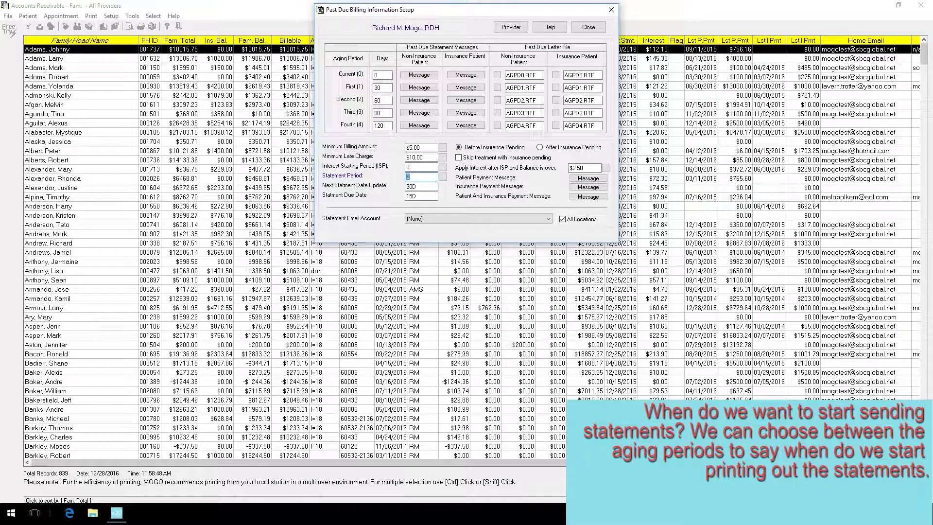
key(Tab)
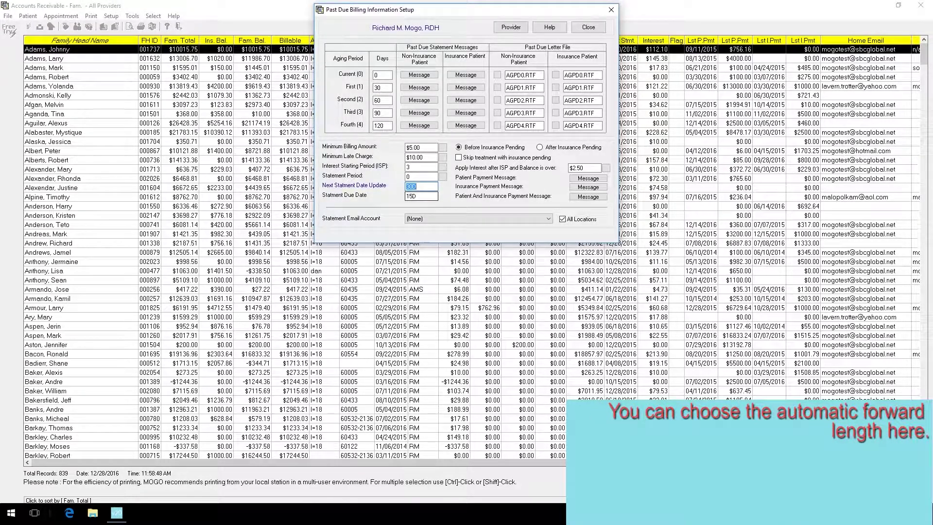
Step: Examine the Statement Due Date, interest balance threshold and Statement Email Account settings, and close the past due billing setup
click(421, 196)
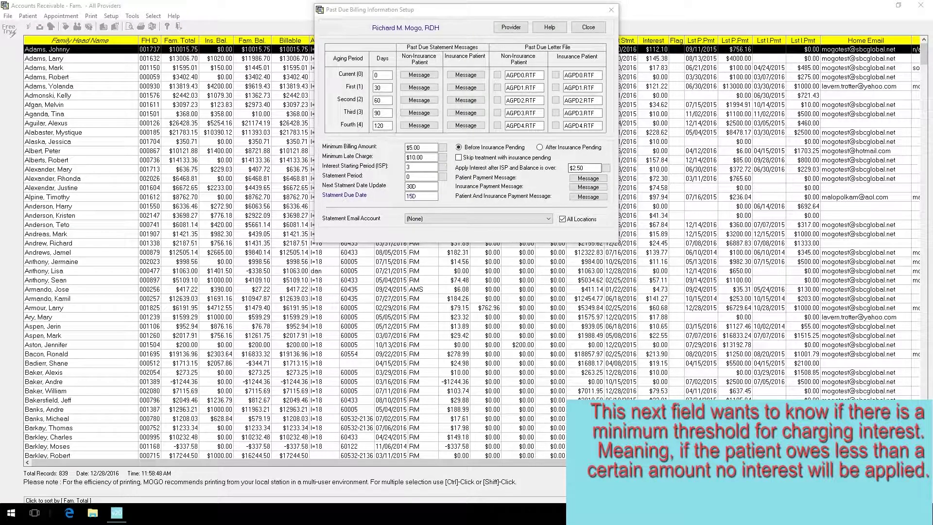
click(585, 168)
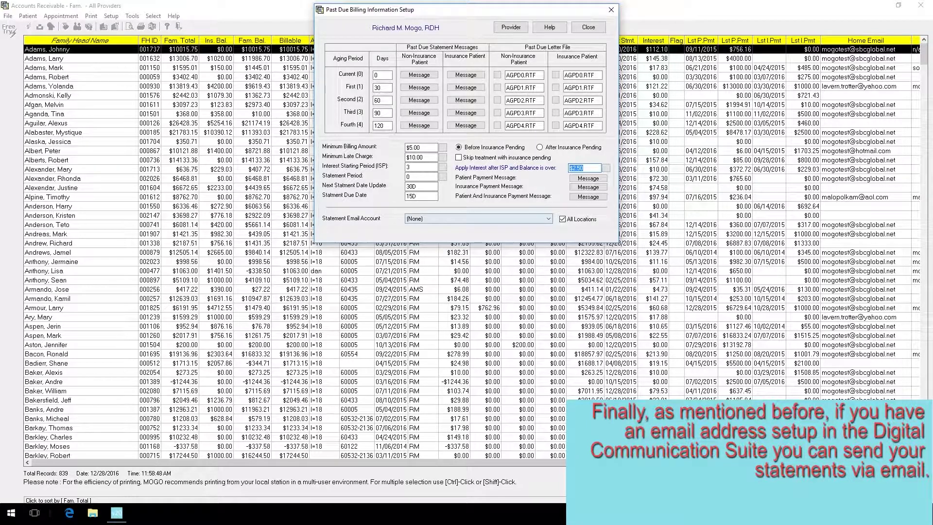
click(548, 219)
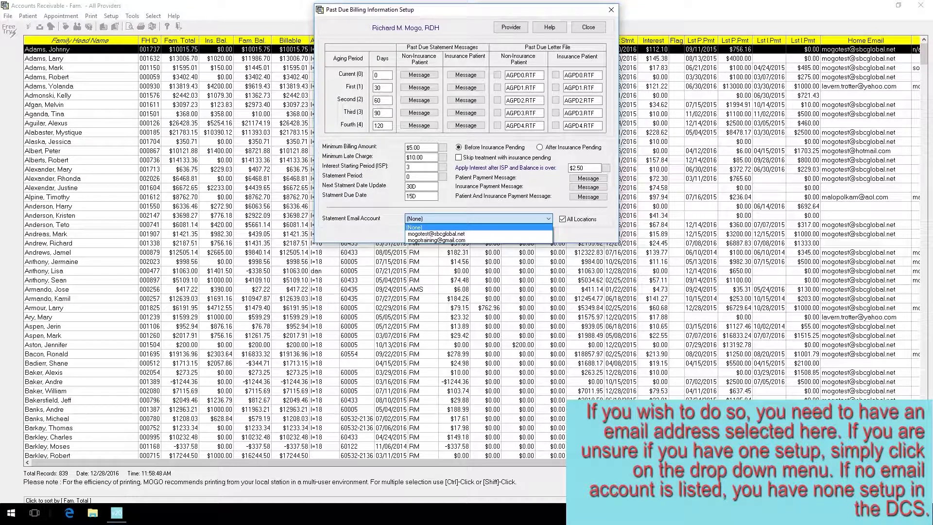
click(548, 218)
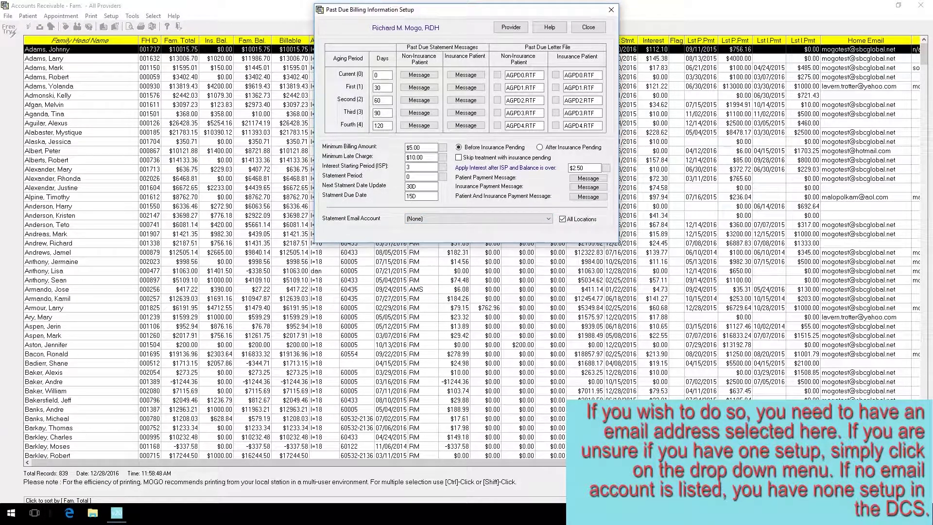
click(588, 27)
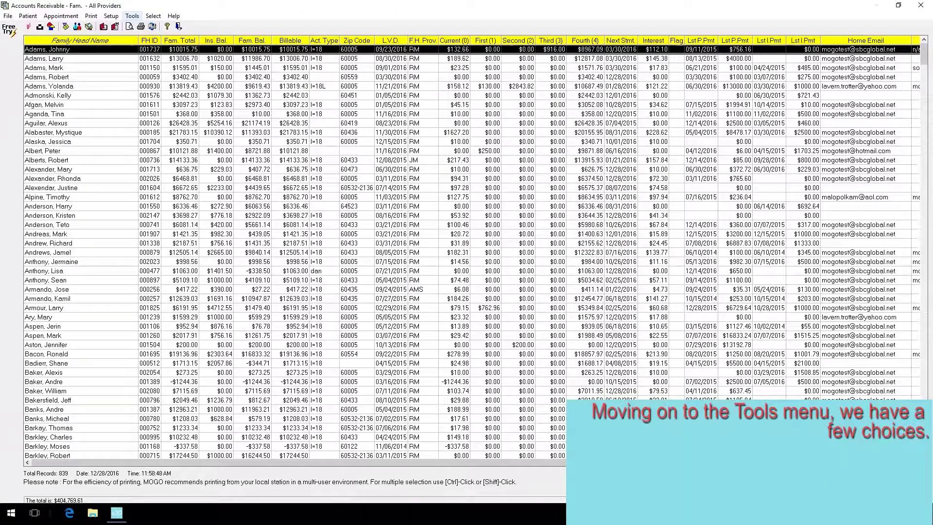
click(132, 15)
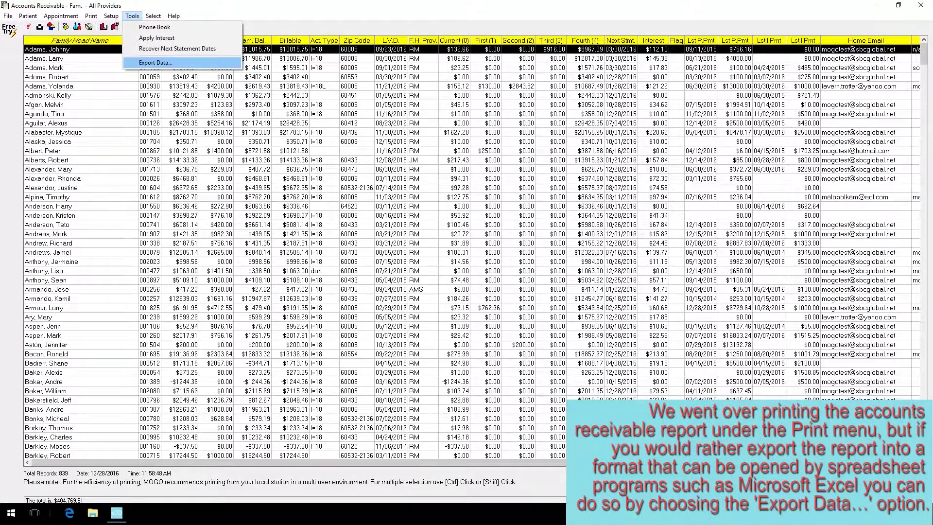
mouse_move(153, 16)
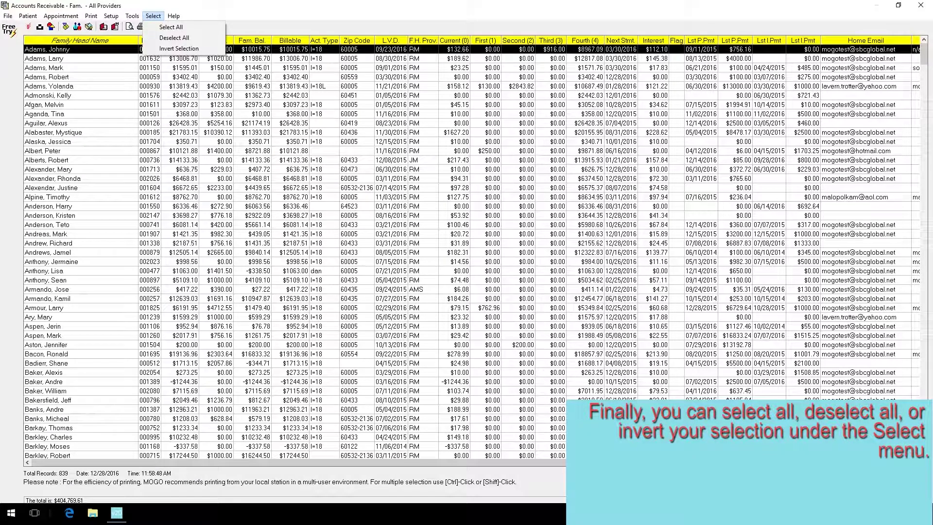
key(Escape)
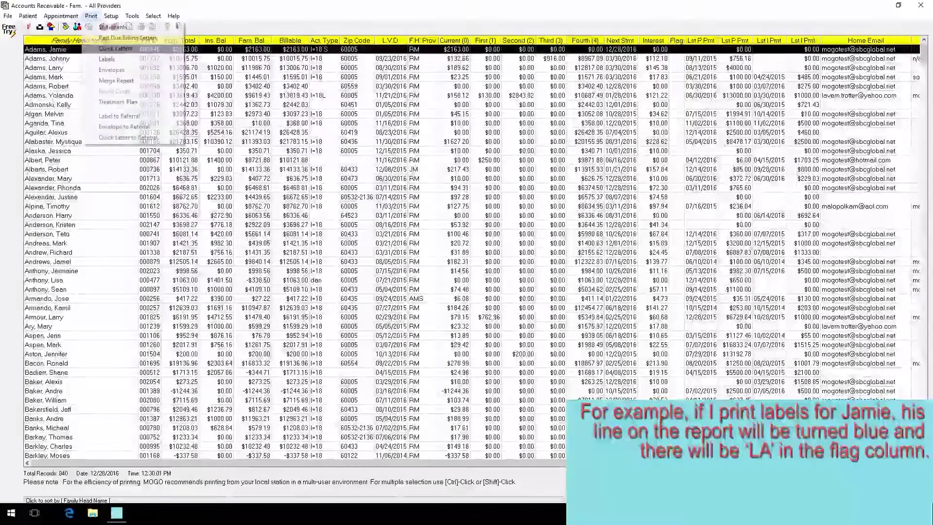
Step: Print a 3x10 address label for the first family head, starting at row 1, column 1, and confirm it printed correctly
click(108, 58)
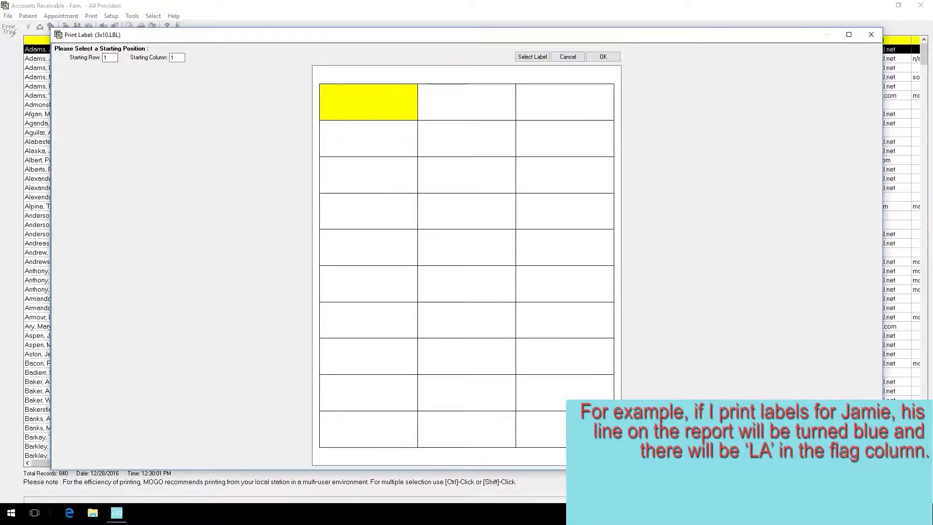
key(Return)
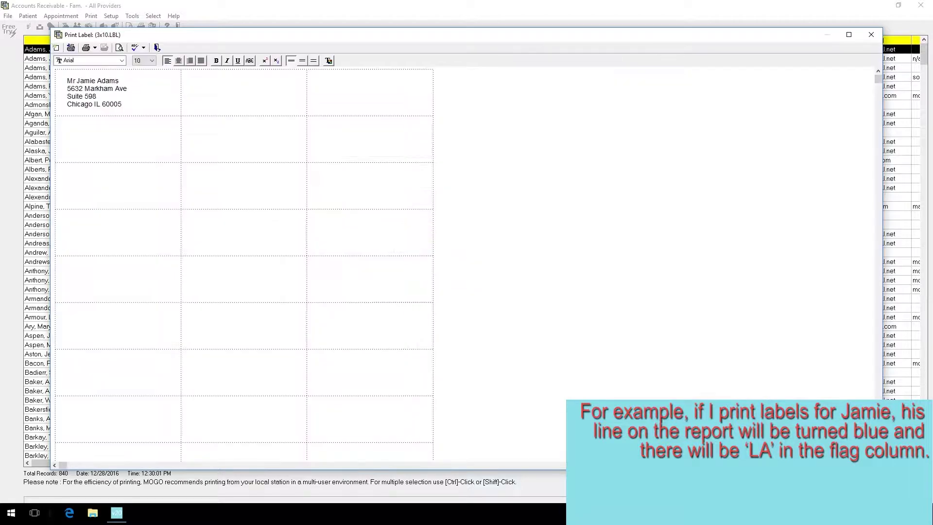
click(86, 47)
key(Return)
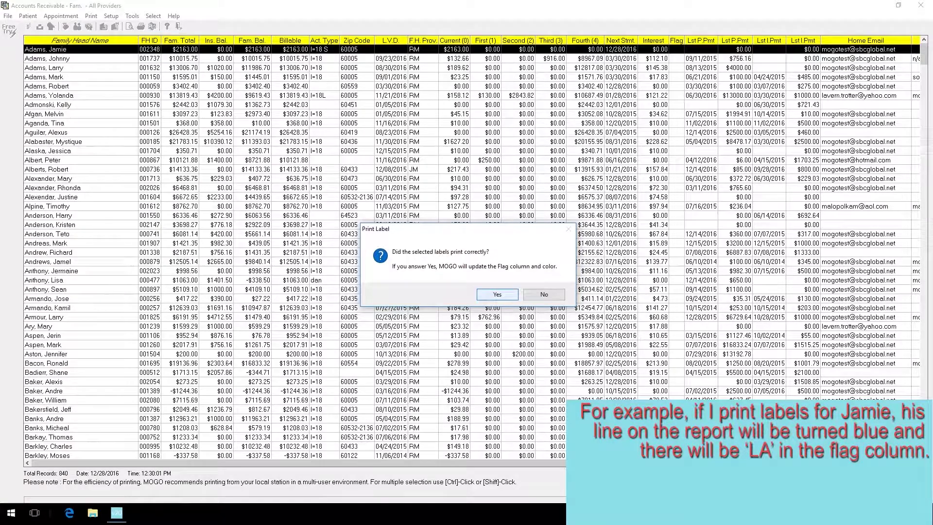
click(506, 294)
Step: Print an envelope for the seventh family head in the report and close the envelope preview
click(68, 58)
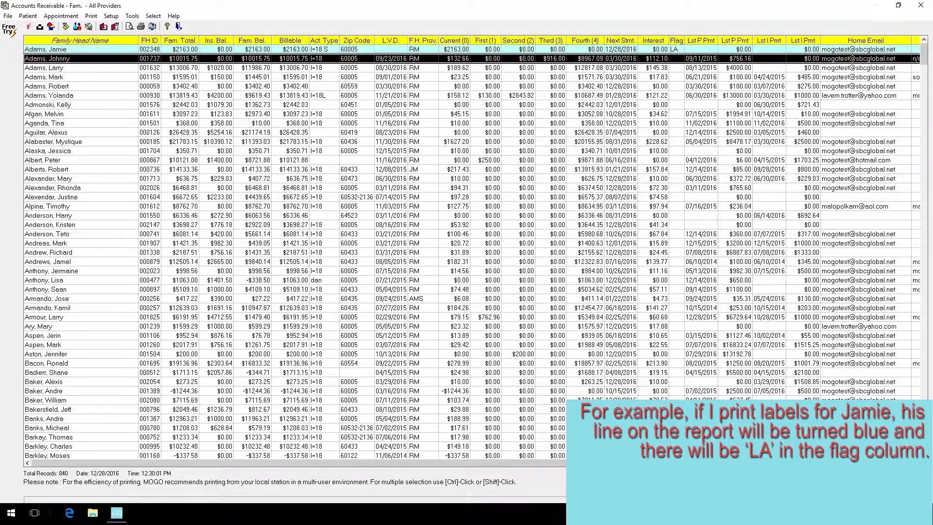
click(63, 104)
click(91, 16)
click(113, 70)
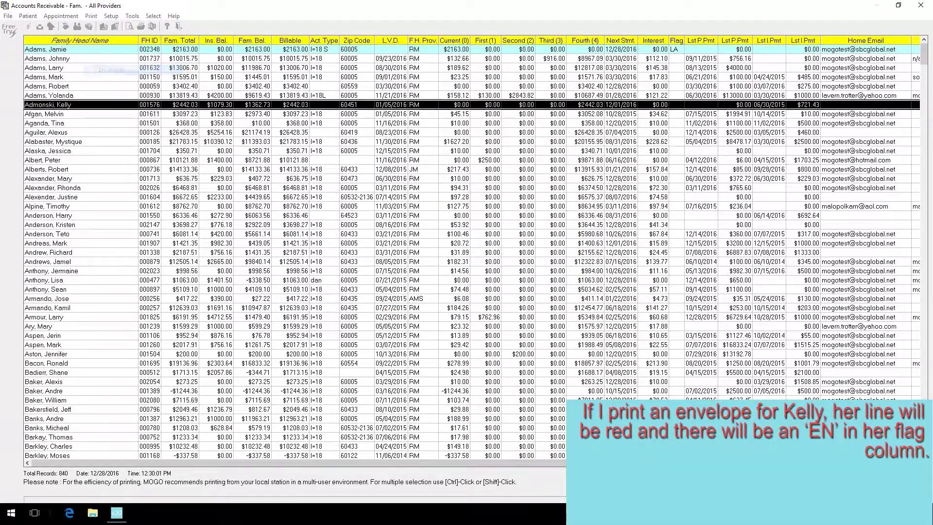
click(460, 366)
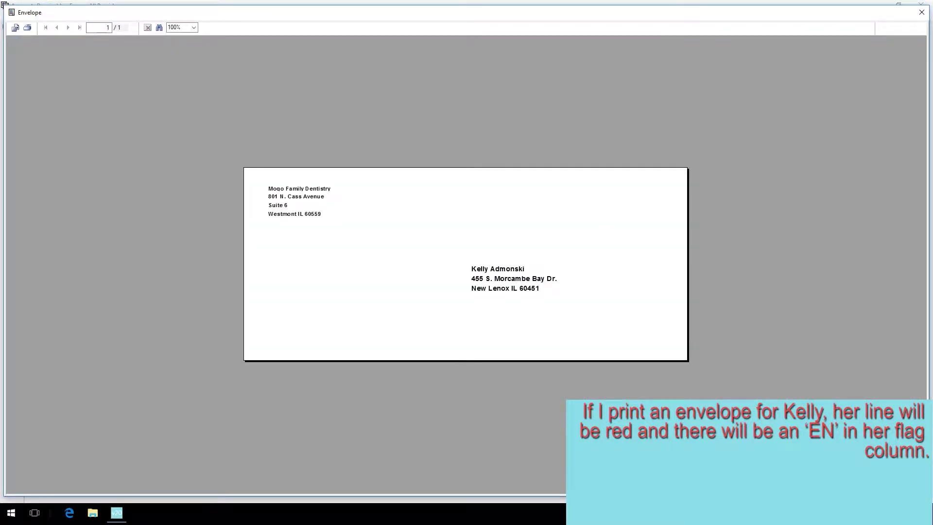
click(27, 27)
click(131, 205)
click(921, 12)
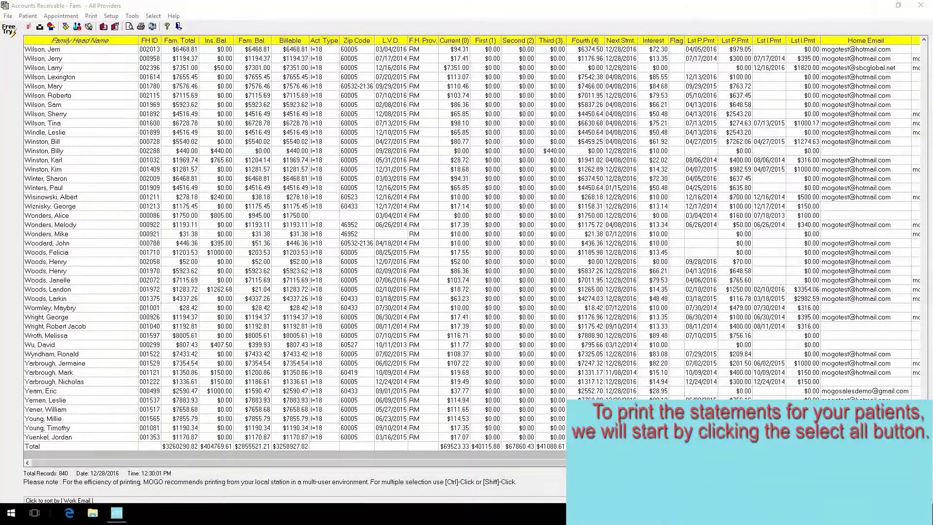
Step: Select all families in the report and send their statements by e-mail
scroll(291, 243, up, 15)
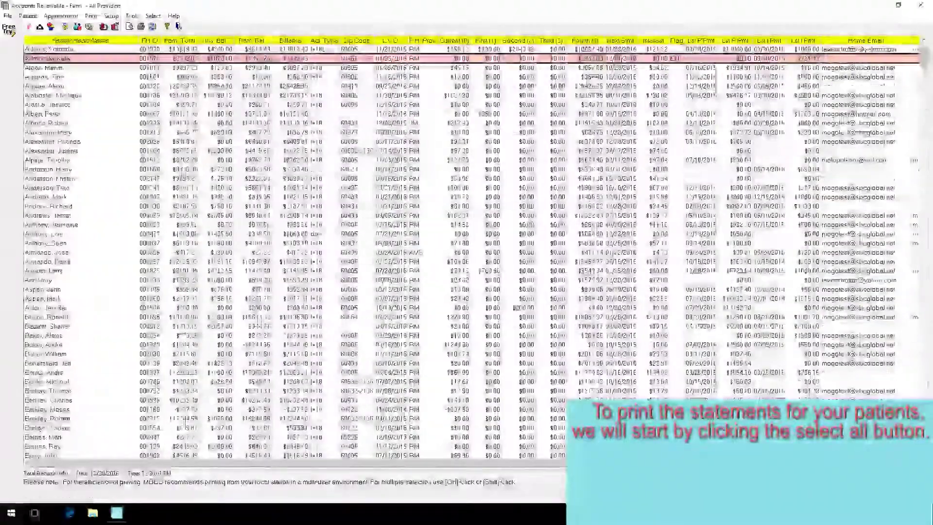
scroll(466, 243, up, 2)
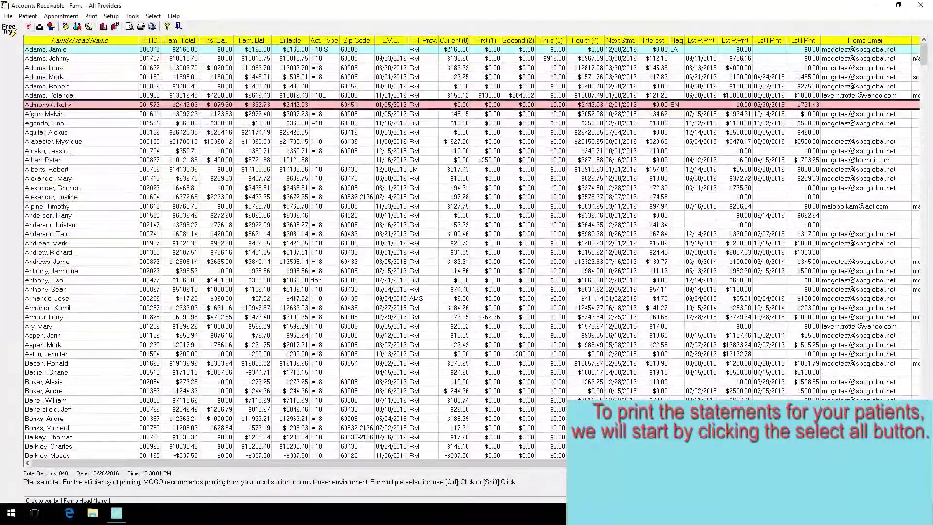
click(28, 26)
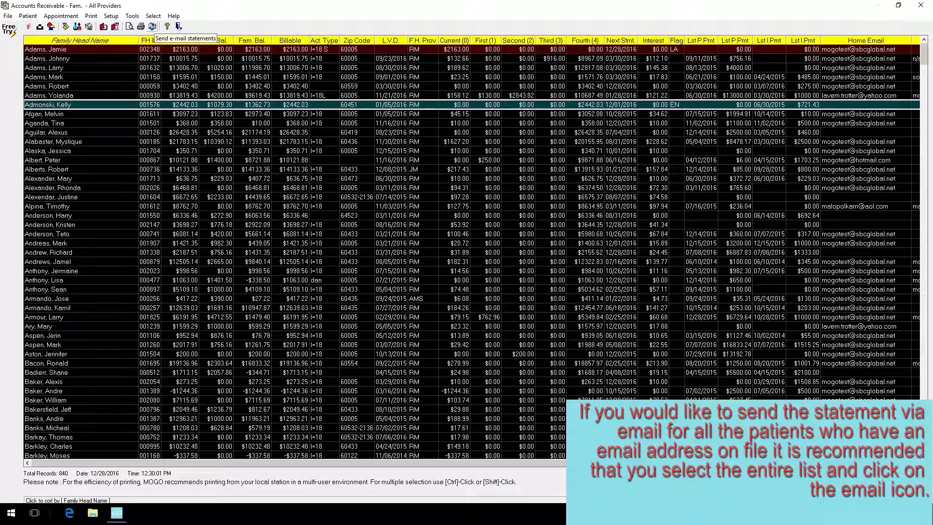
click(152, 27)
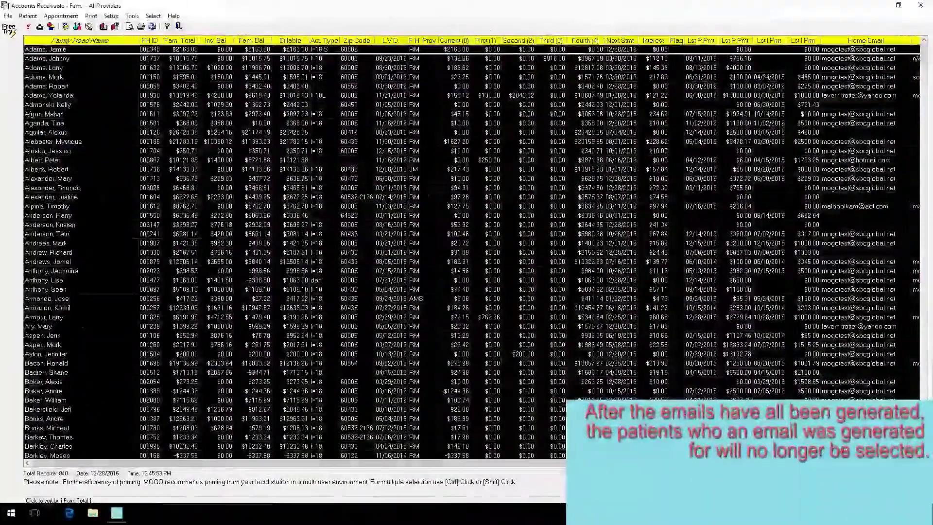
Step: Print the statements for the selected families, confirm they printed correctly, and accept updating their next statement dates
click(141, 27)
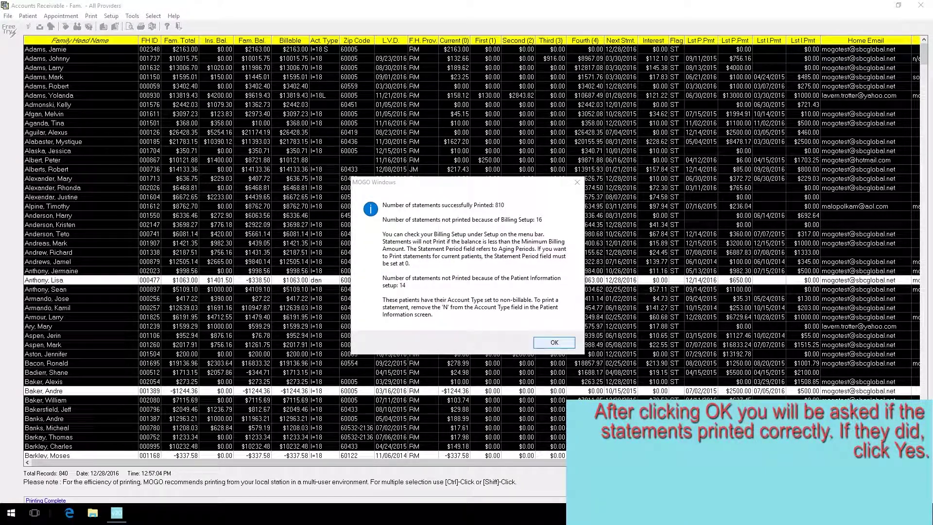
key(Return)
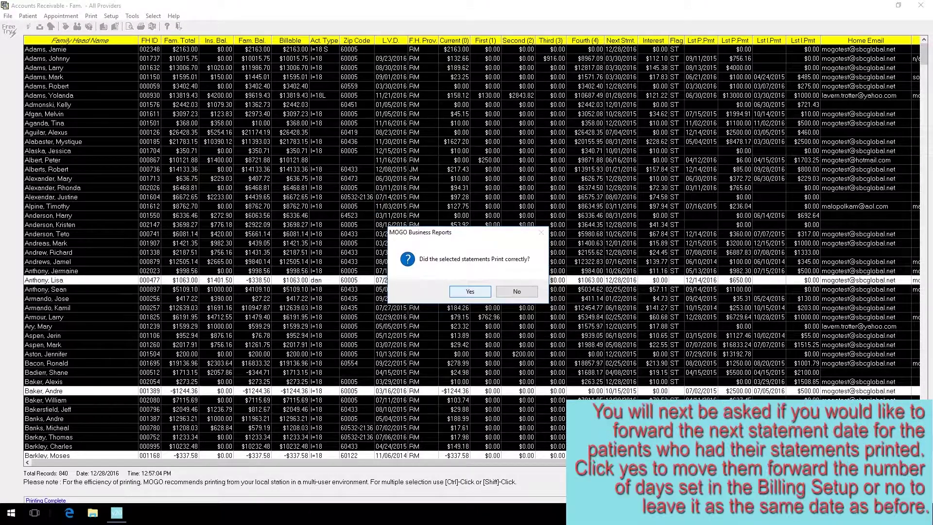
key(Return)
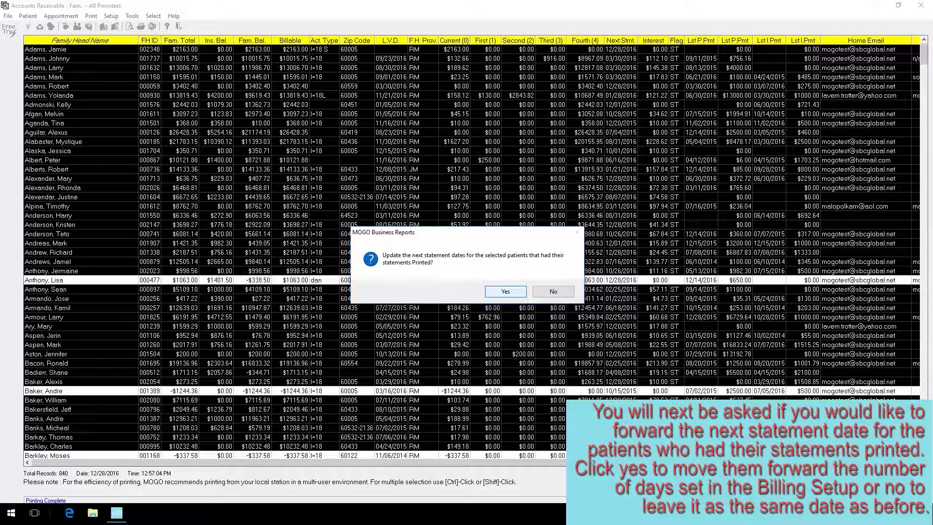
key(Return)
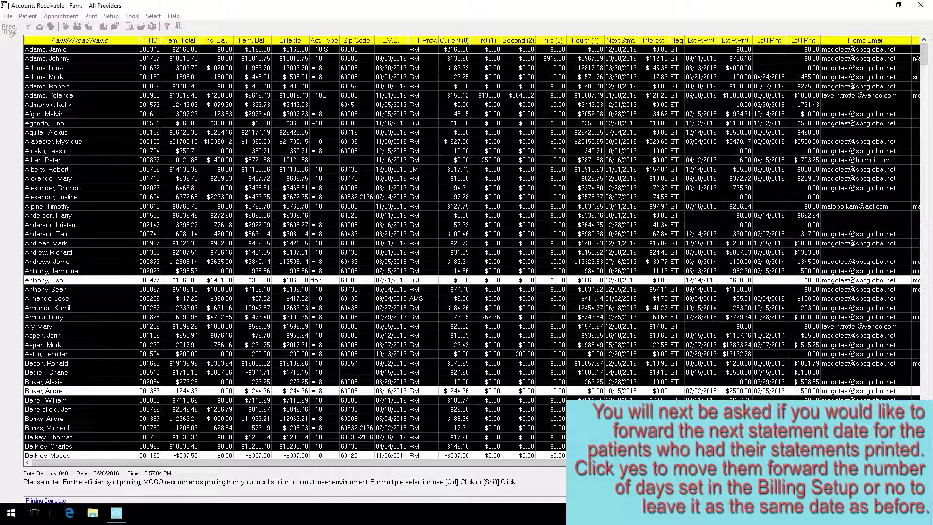